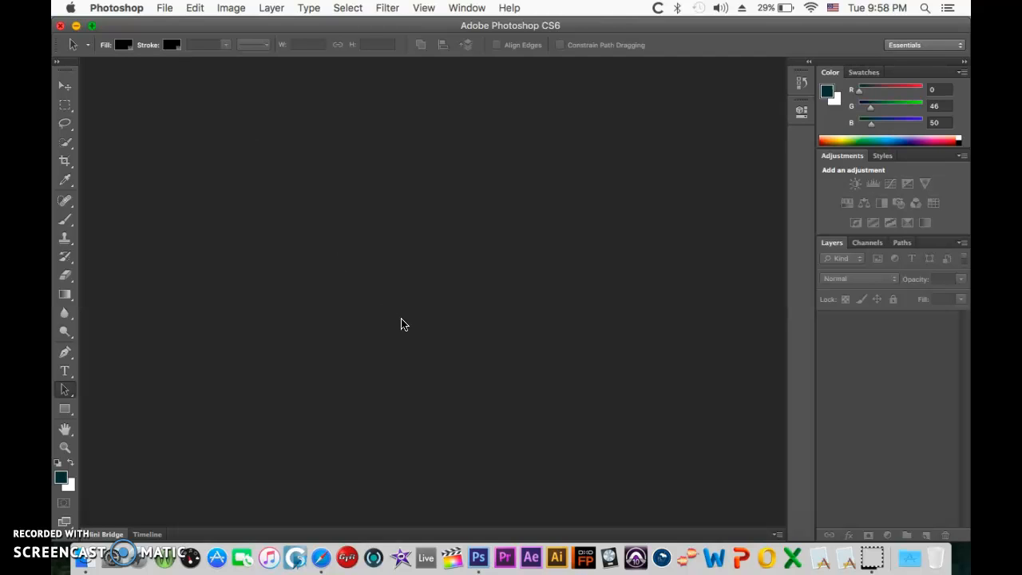
Open the image "Screen Shot 2020-08-11 at 5.42.53 PM" from the Desktop
double_click(346, 225)
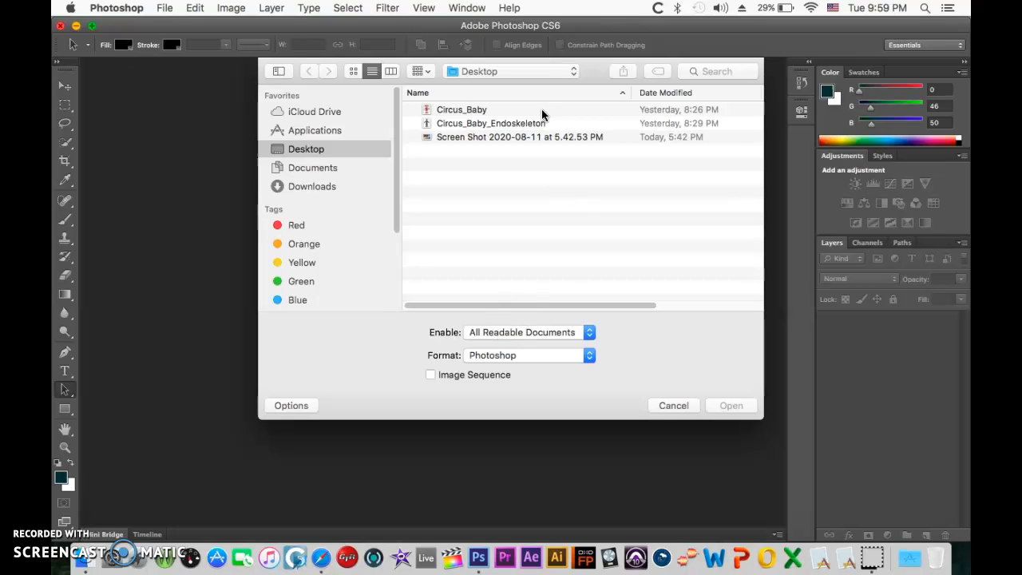
click(510, 136)
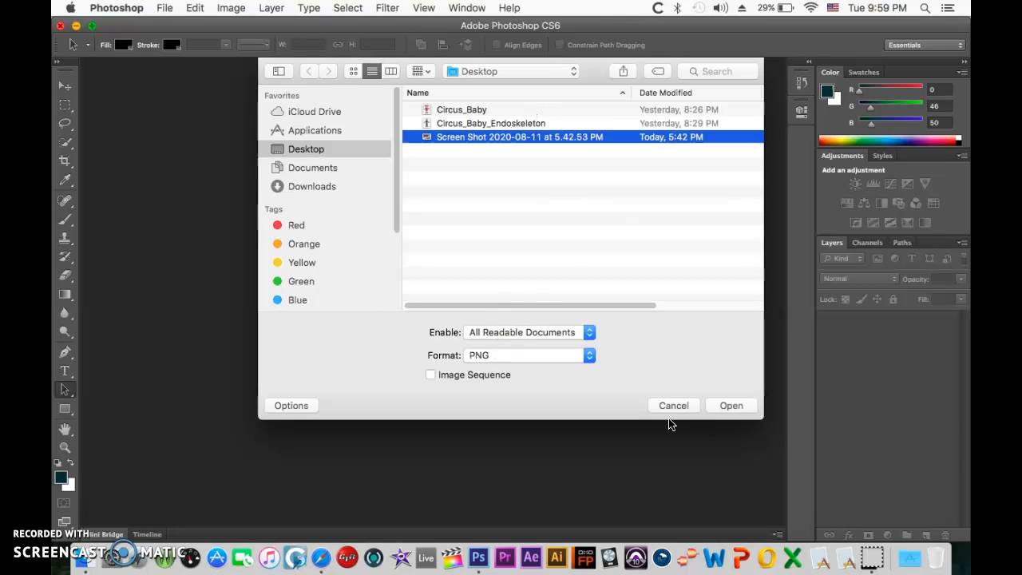
click(730, 407)
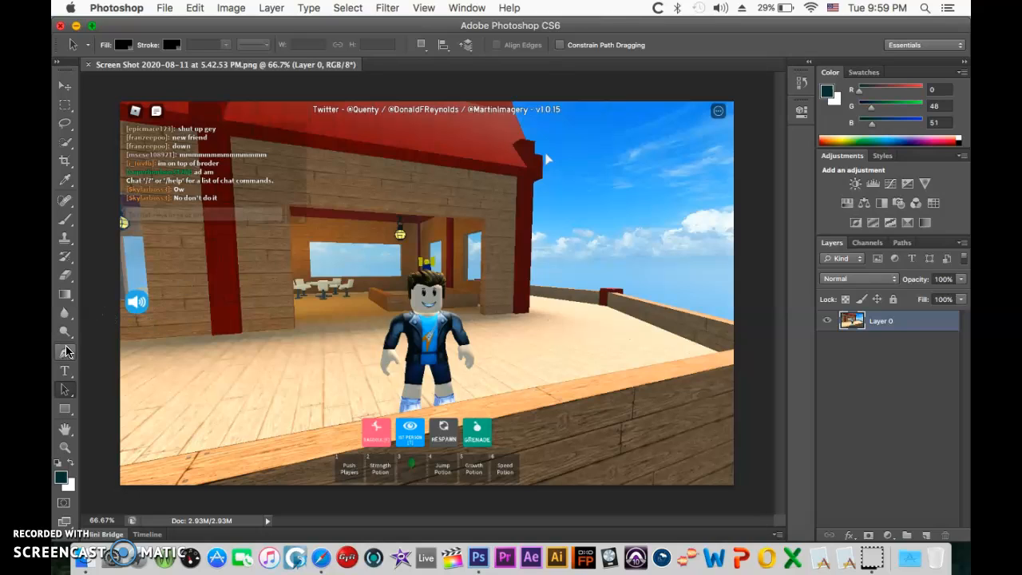
click(62, 94)
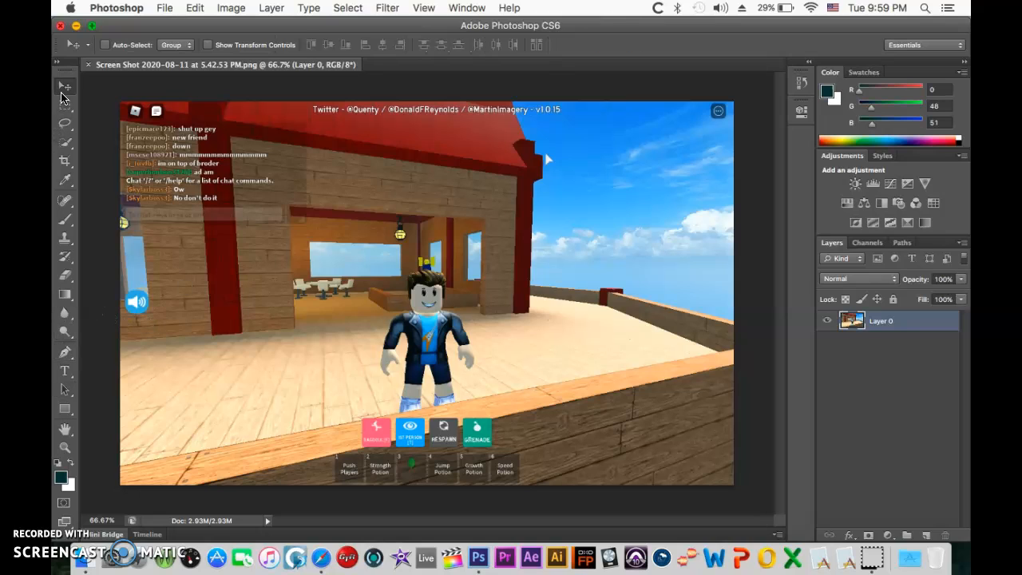
click(64, 104)
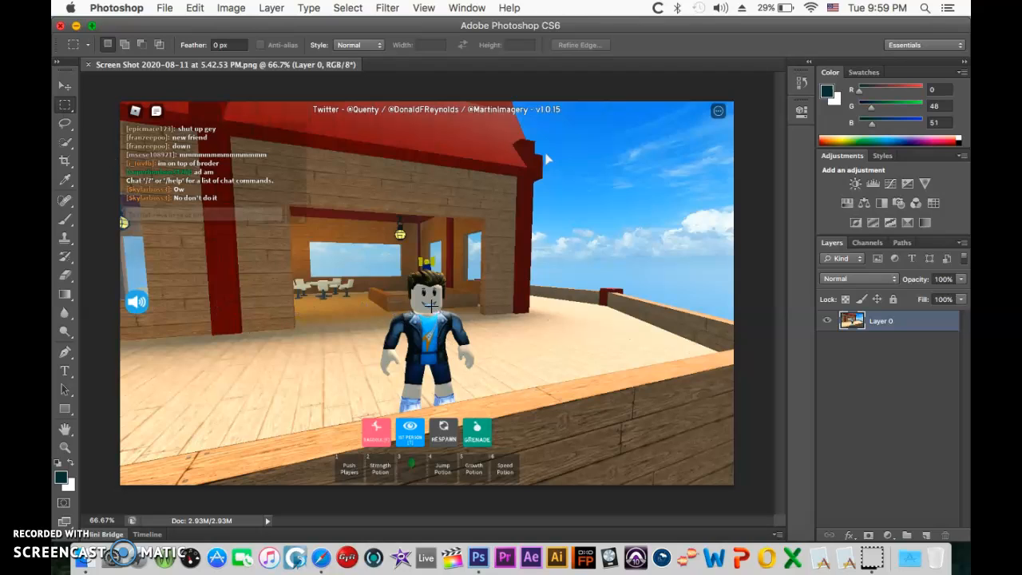
click(64, 389)
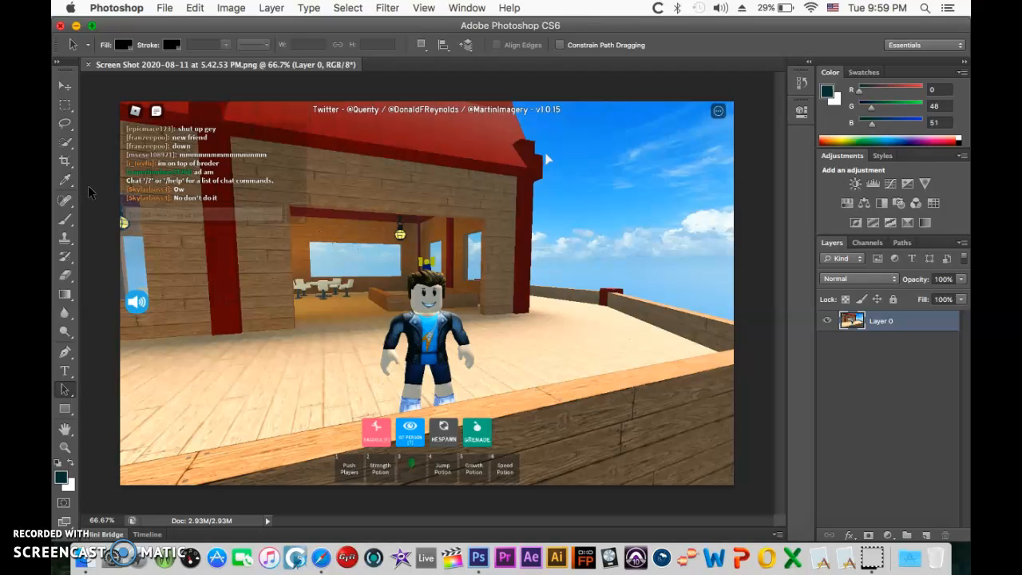
Paint a short Spot Healing Brush stroke on the floor beside the character
click(65, 200)
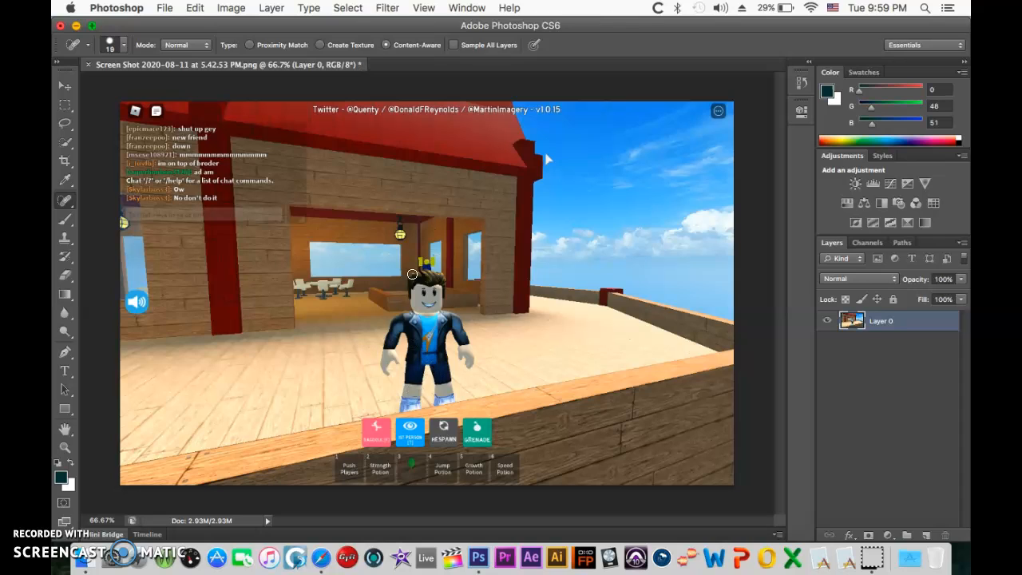
drag(369, 324, 359, 329)
Place an empty horizontal text layer on the character's torso, keeping the Myriad Pro 12 pt setting
click(65, 371)
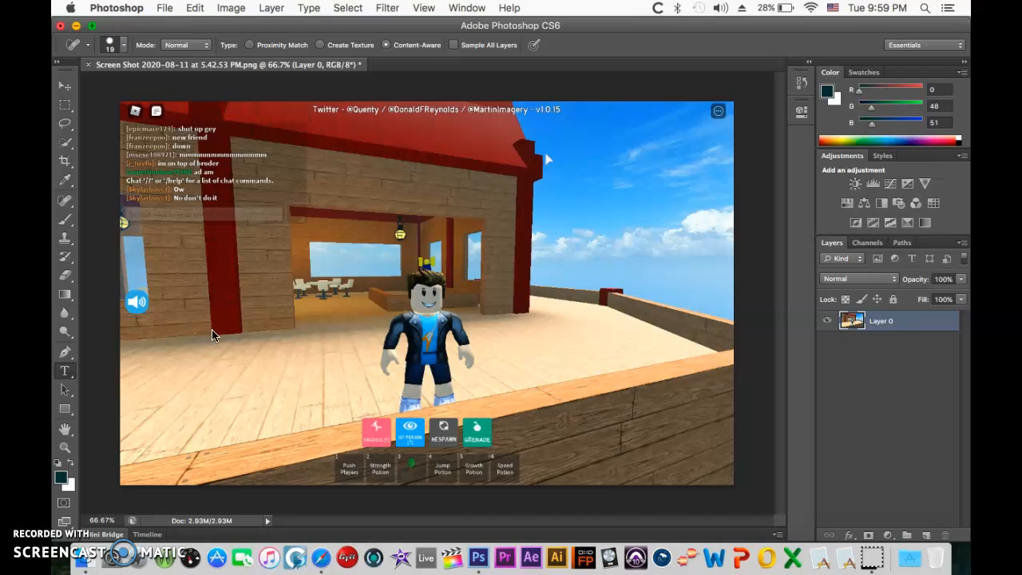
key(t)
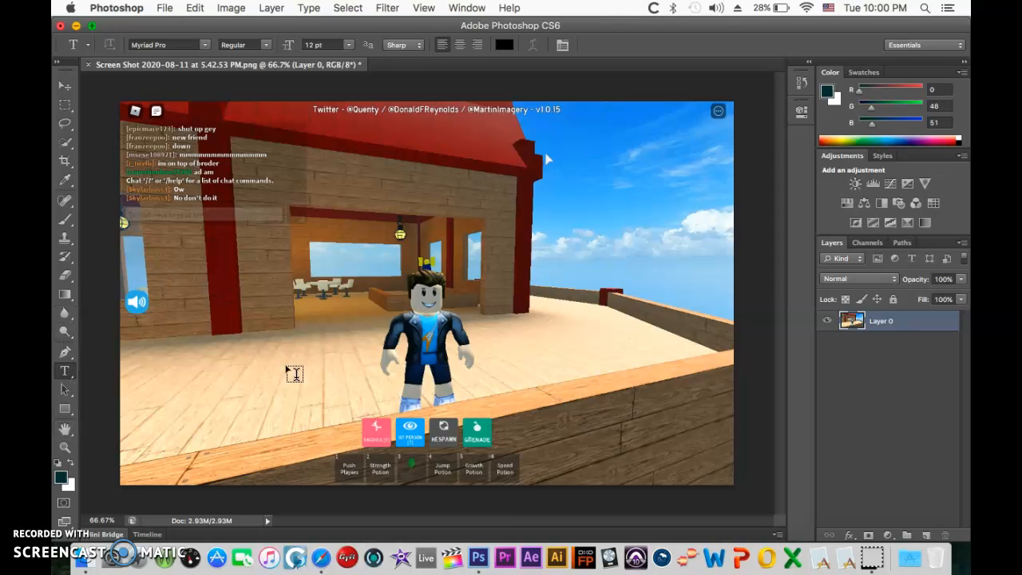
click(417, 339)
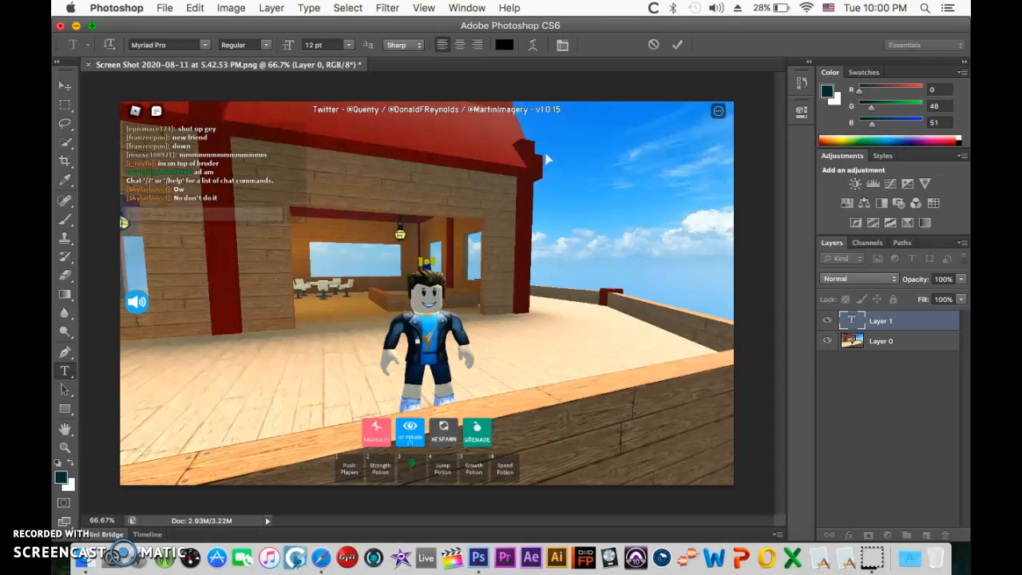
Try to retouch the character's jacket with the Spot Healing Brush on the empty text layer
click(65, 448)
click(399, 356)
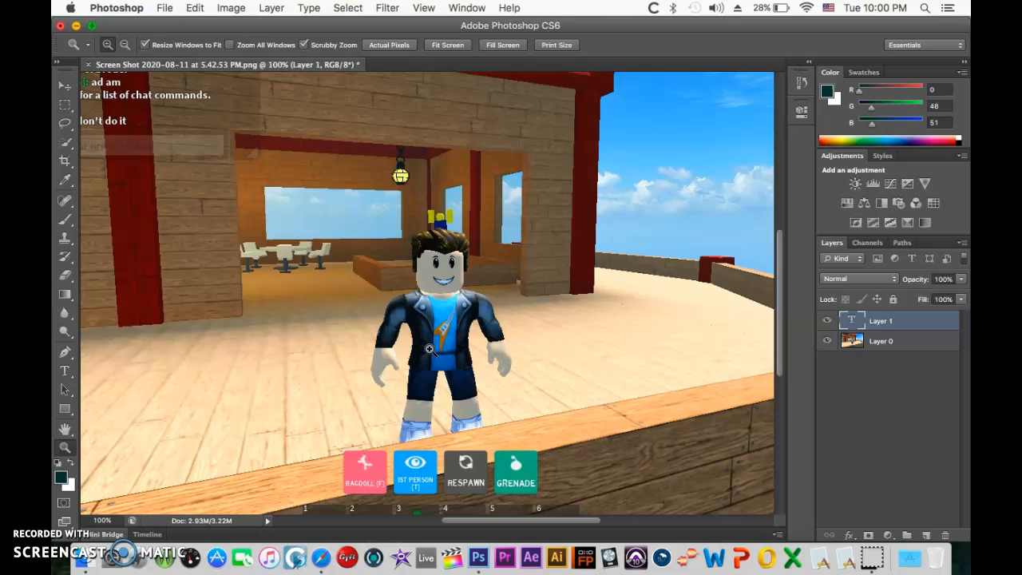
click(428, 339)
click(428, 338)
click(428, 338)
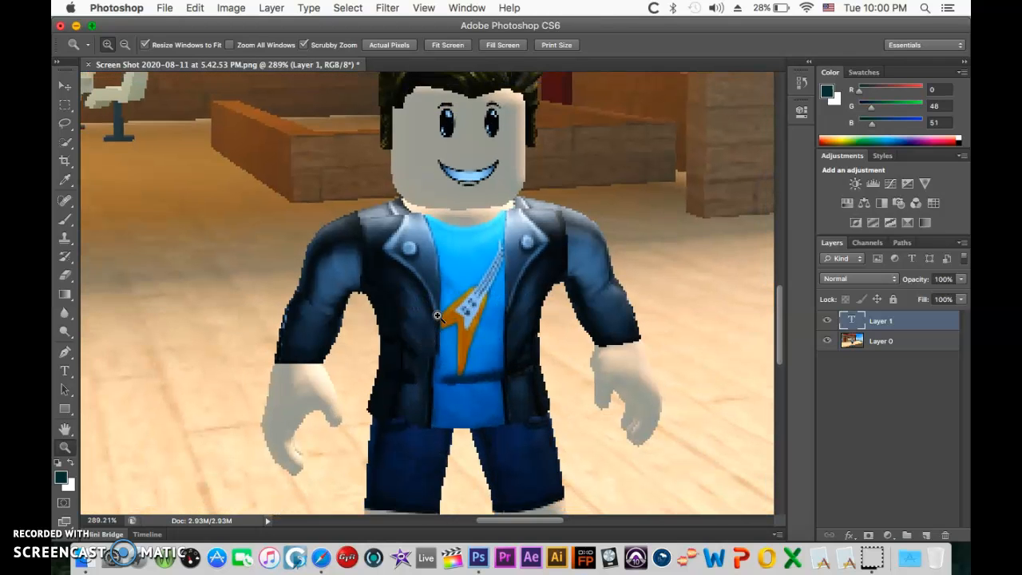
drag(466, 312, 428, 227)
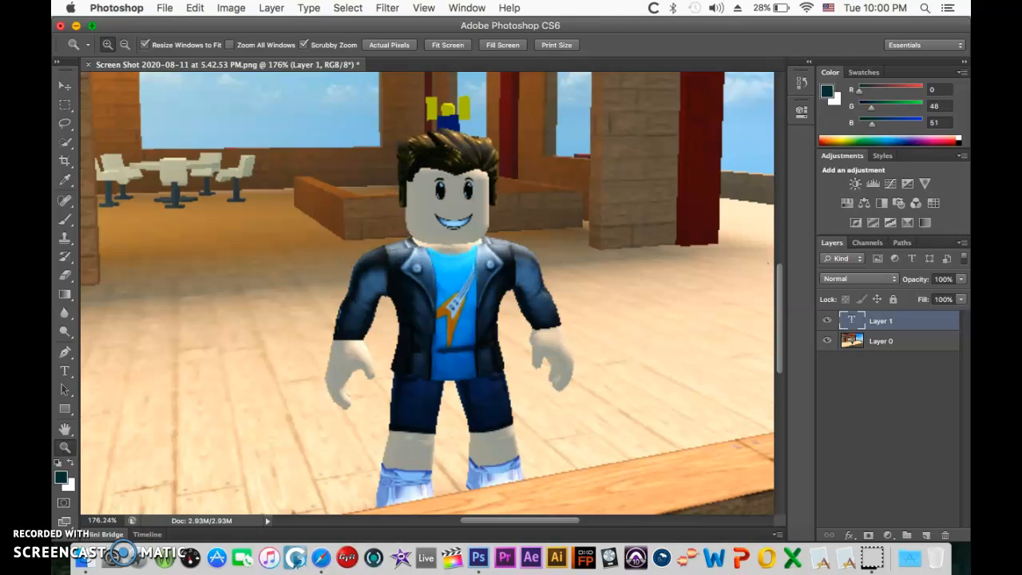
click(64, 200)
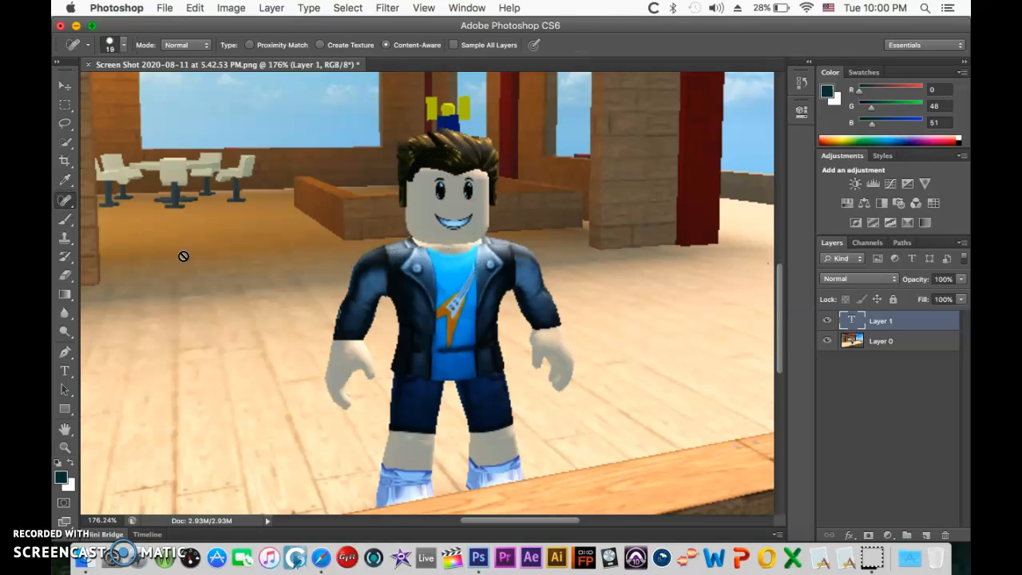
click(382, 288)
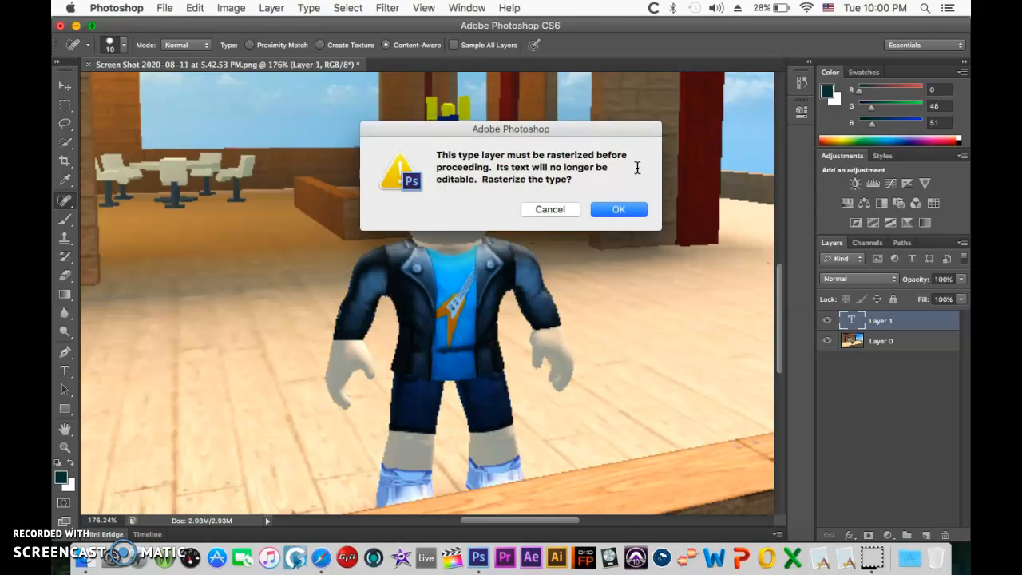
click(566, 208)
click(226, 224)
click(611, 211)
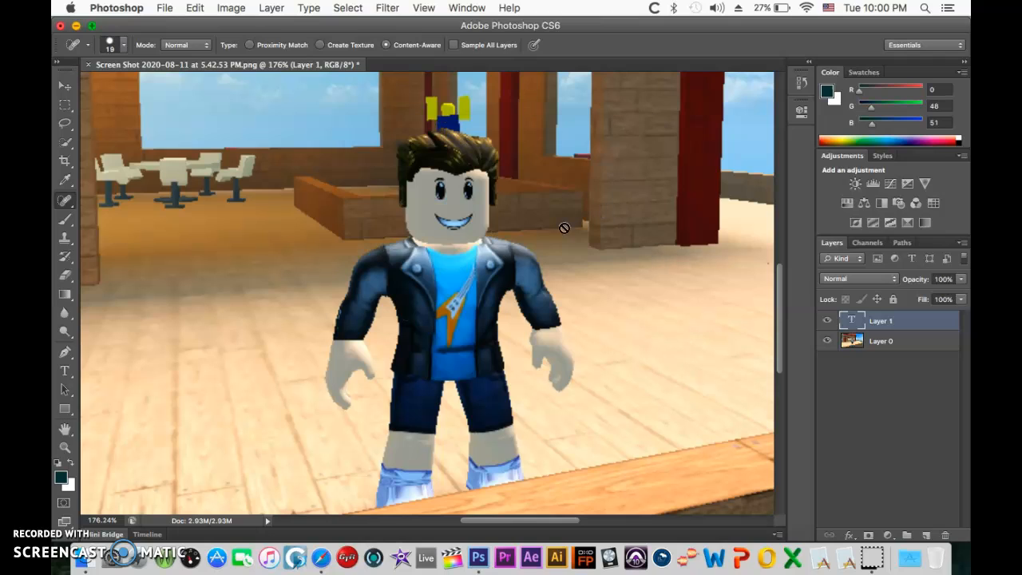
Sample foreground colours from the character's shirt and face with the Eyedropper
click(65, 180)
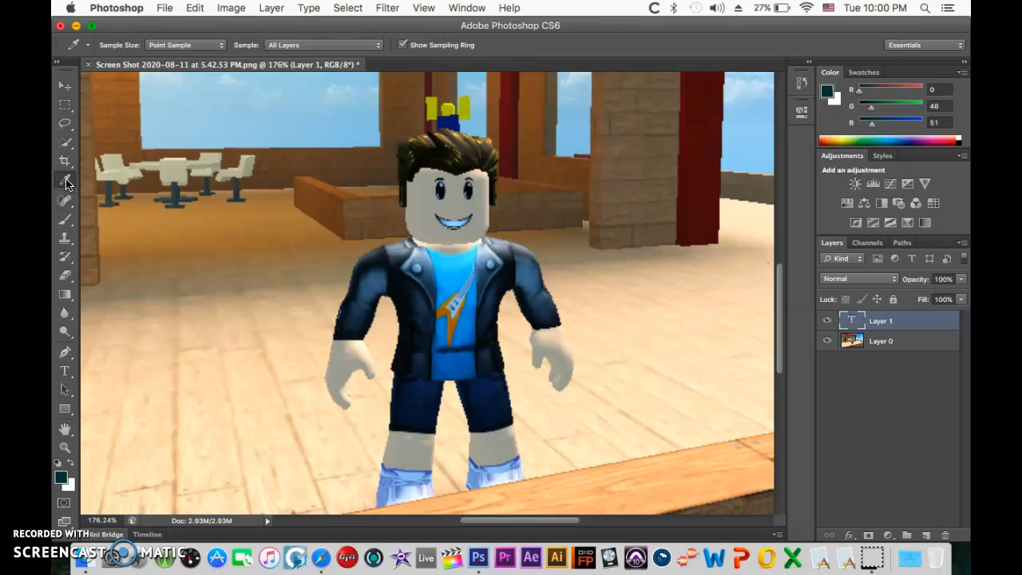
click(433, 269)
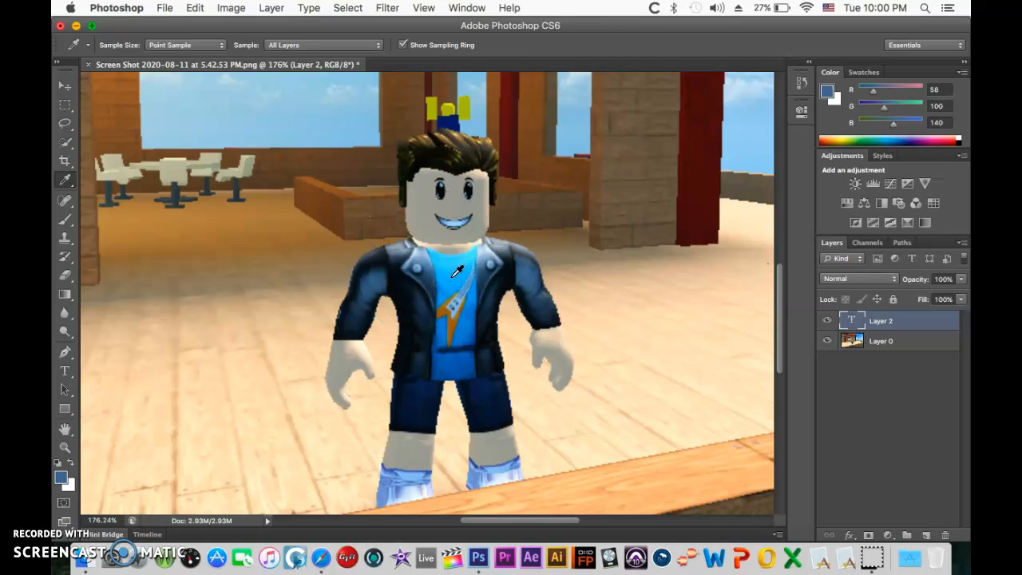
click(455, 305)
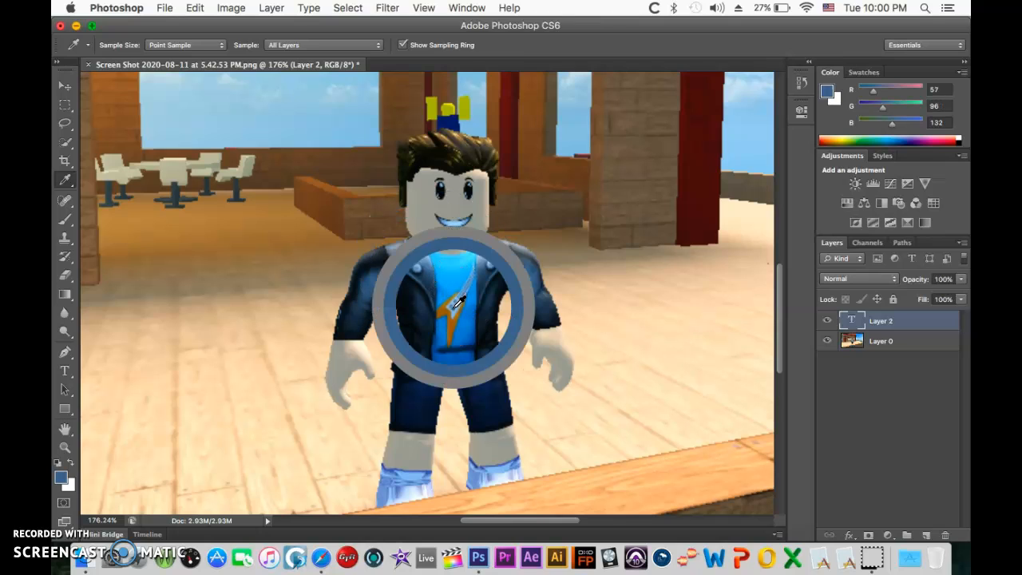
click(456, 262)
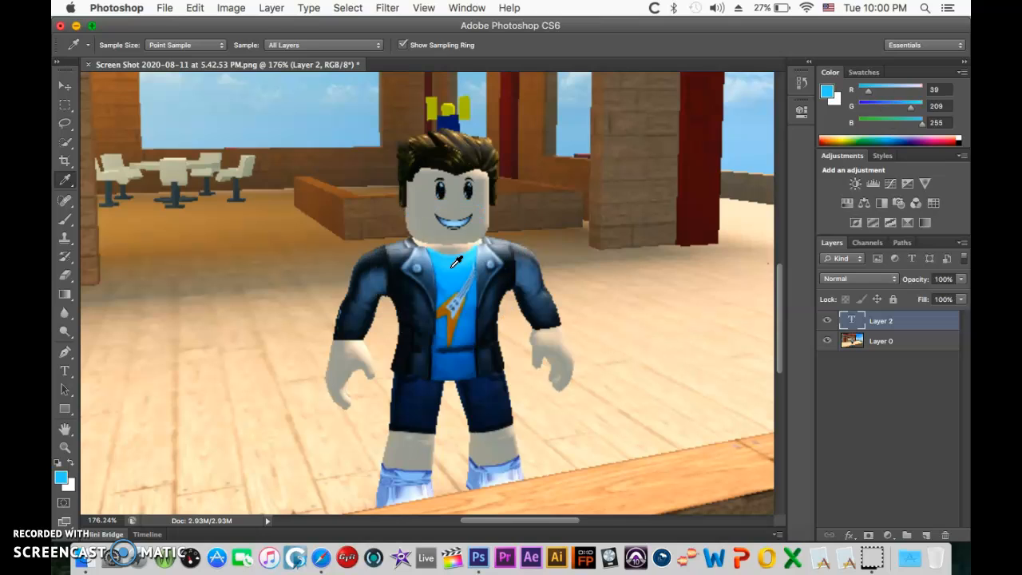
click(457, 261)
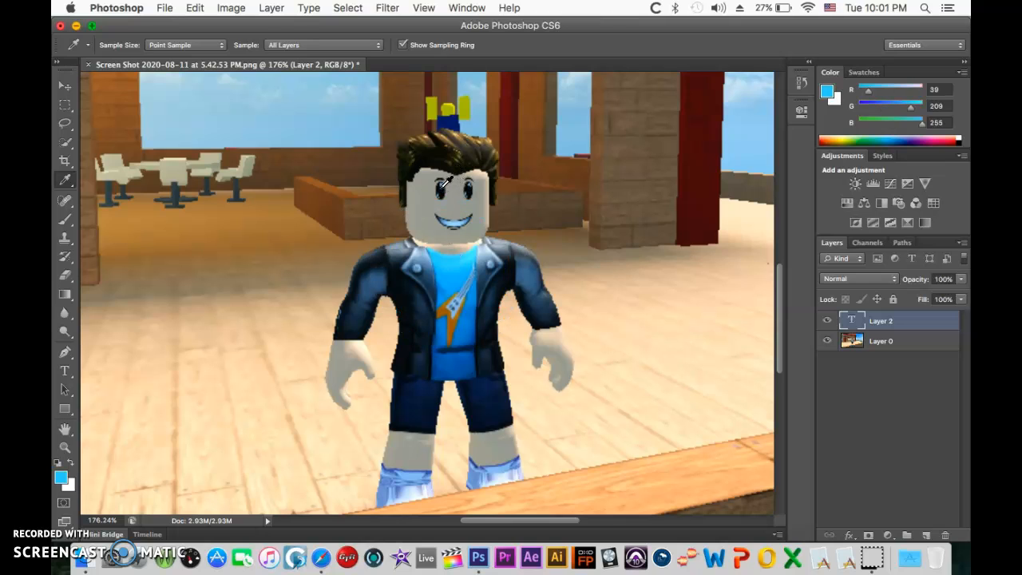
click(443, 184)
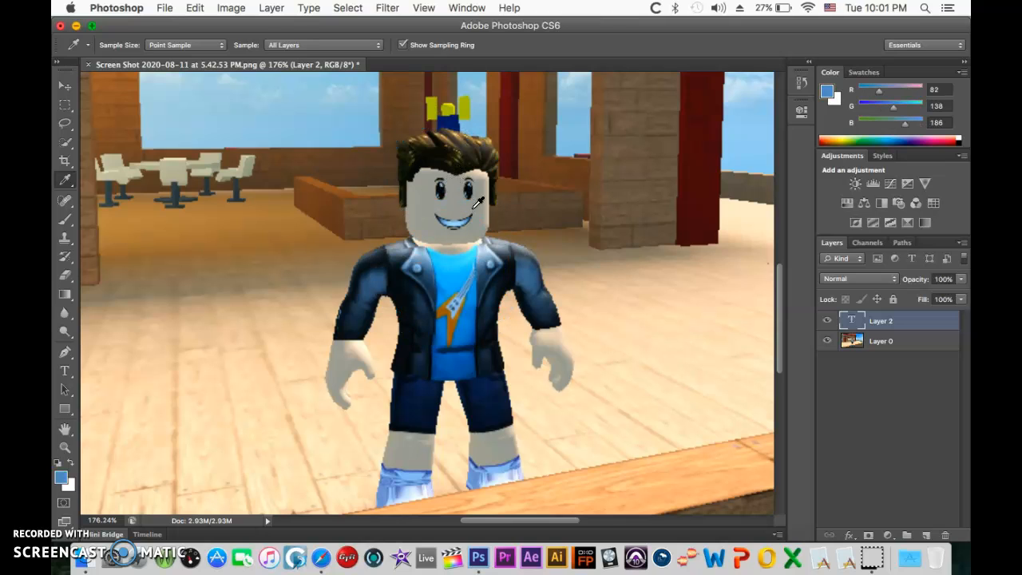
click(453, 199)
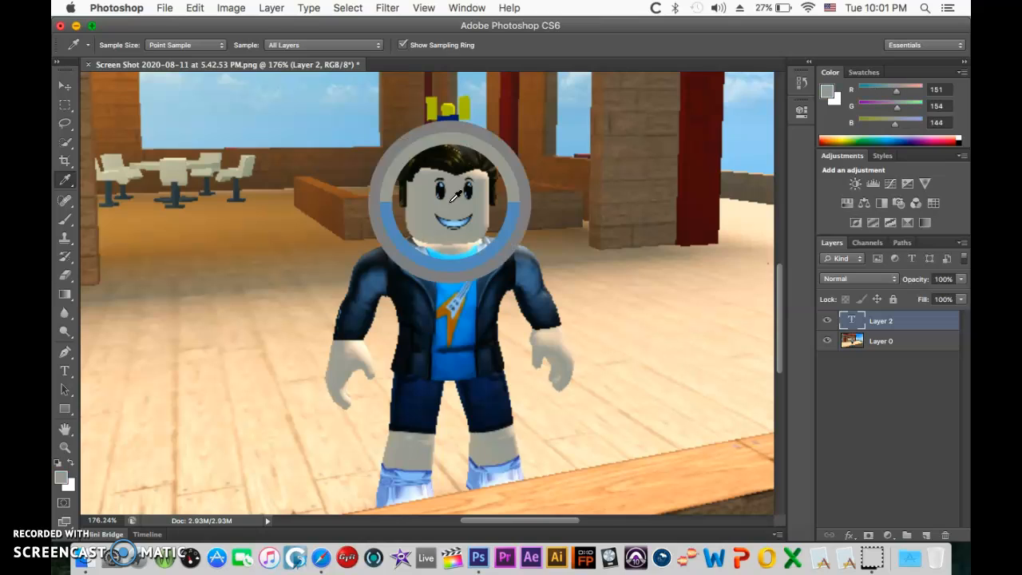
click(66, 164)
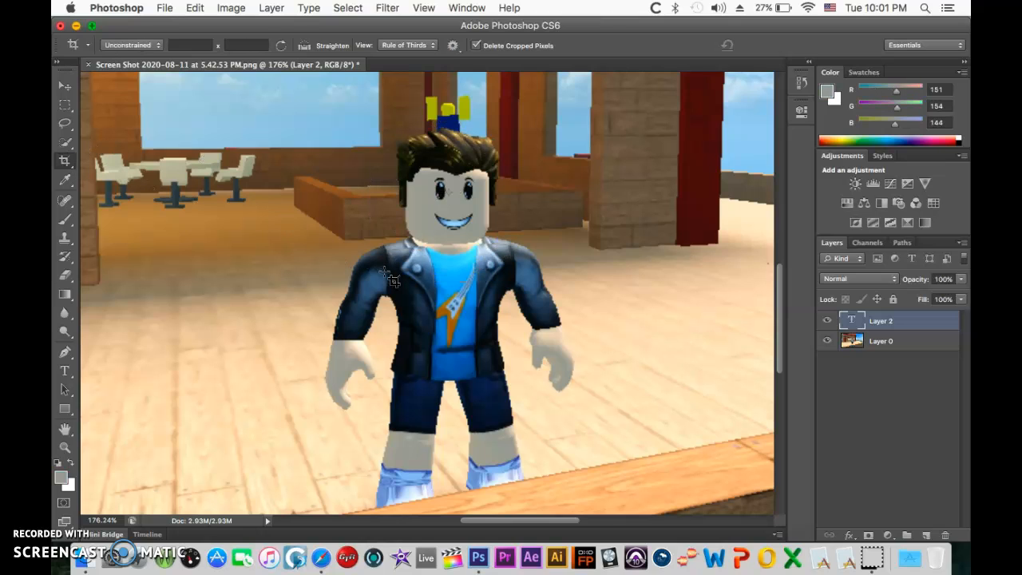
click(213, 160)
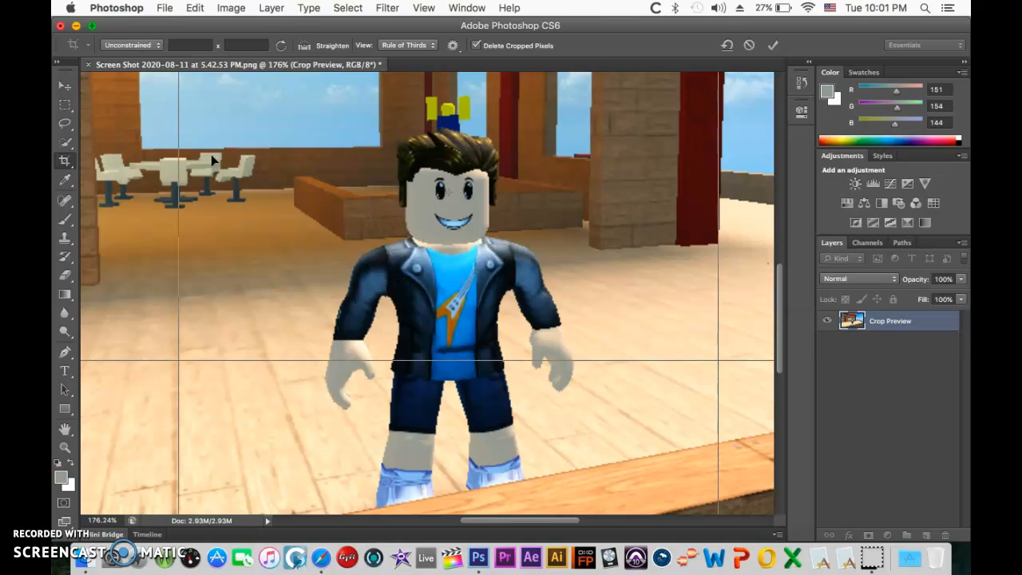
click(66, 144)
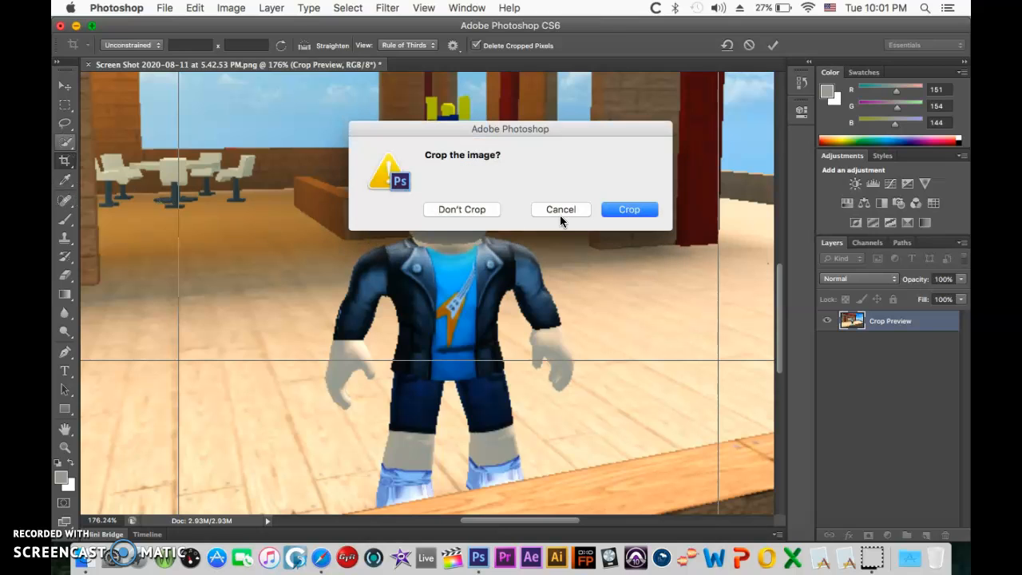
click(560, 209)
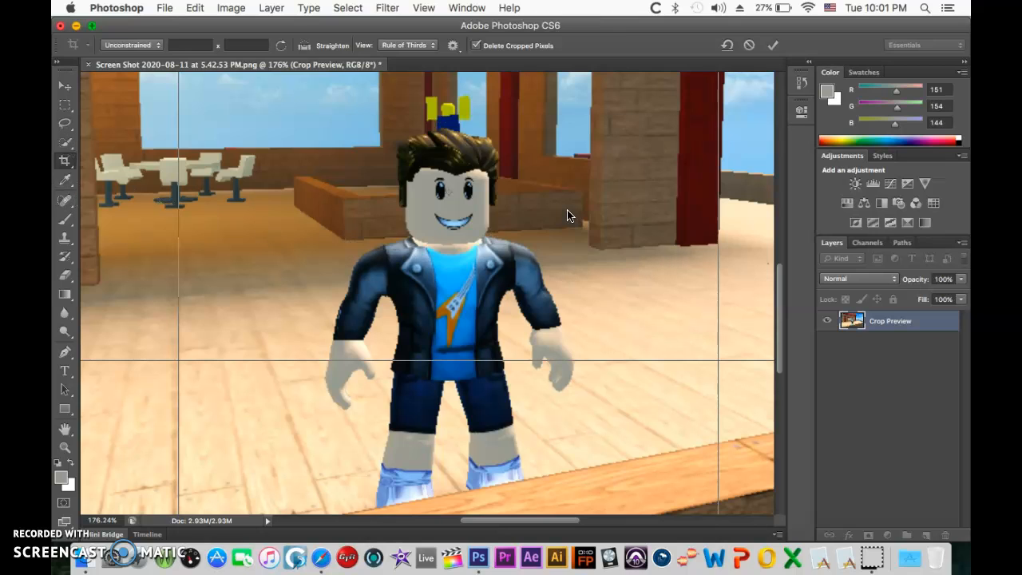
click(68, 150)
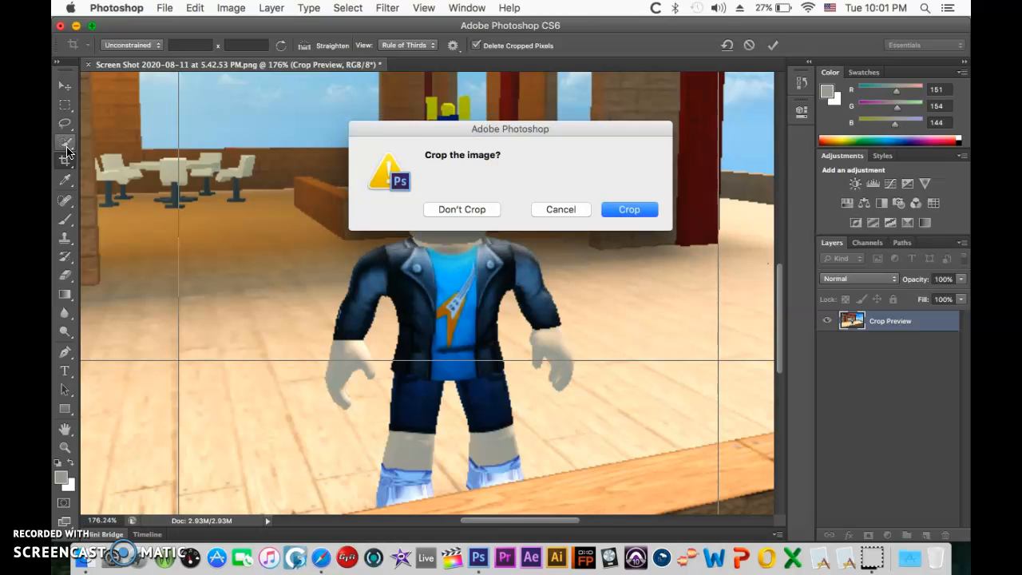
click(460, 209)
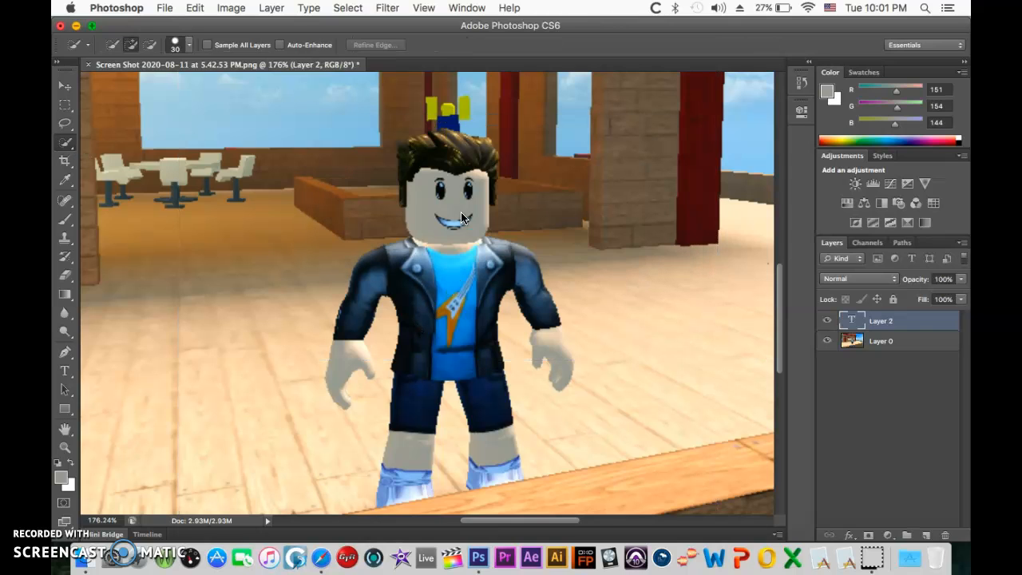
Try to select the character's shirt with the Quick Selection tool
click(438, 292)
right_click(436, 263)
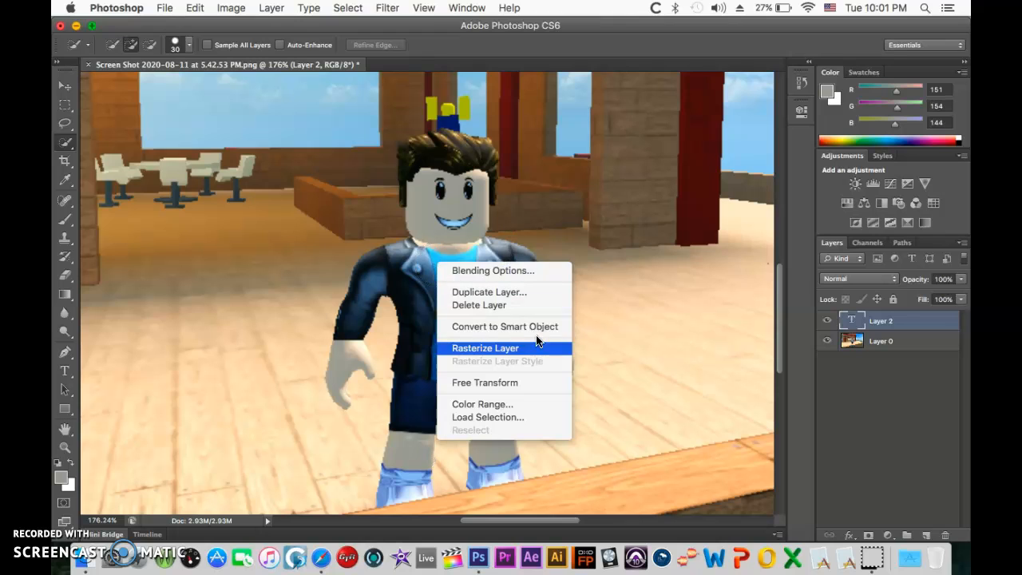
click(521, 183)
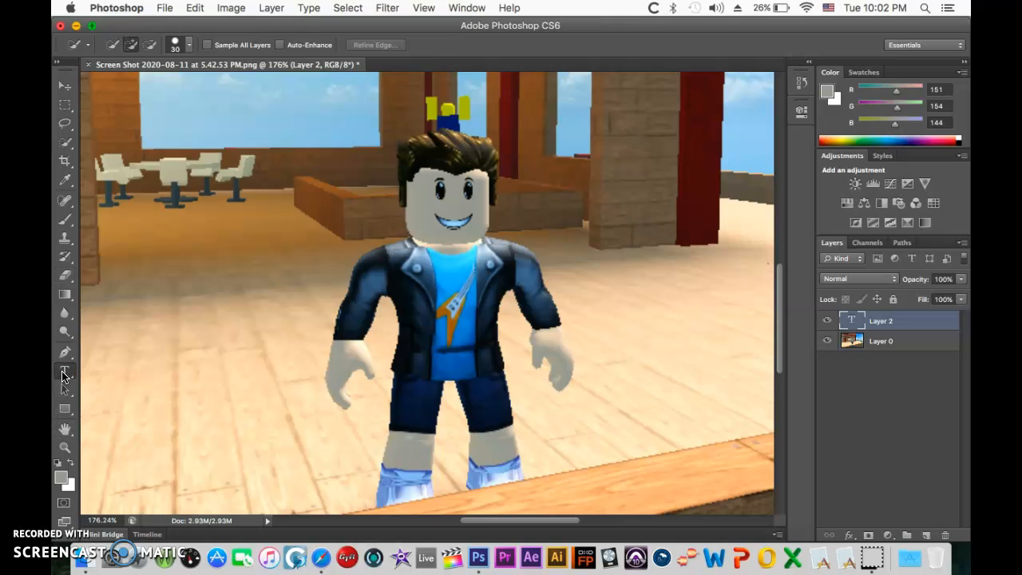
click(71, 310)
click(64, 295)
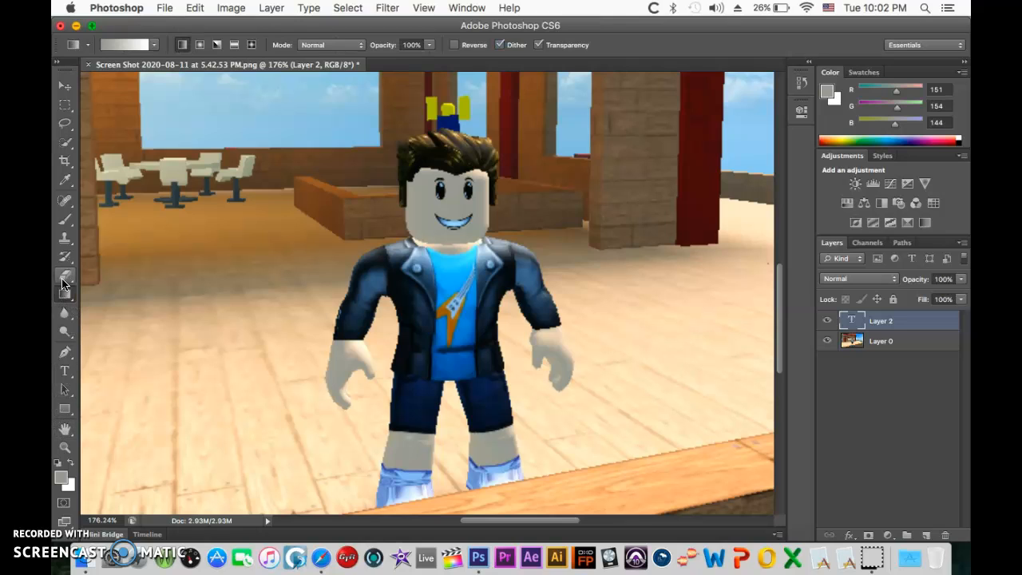
click(65, 277)
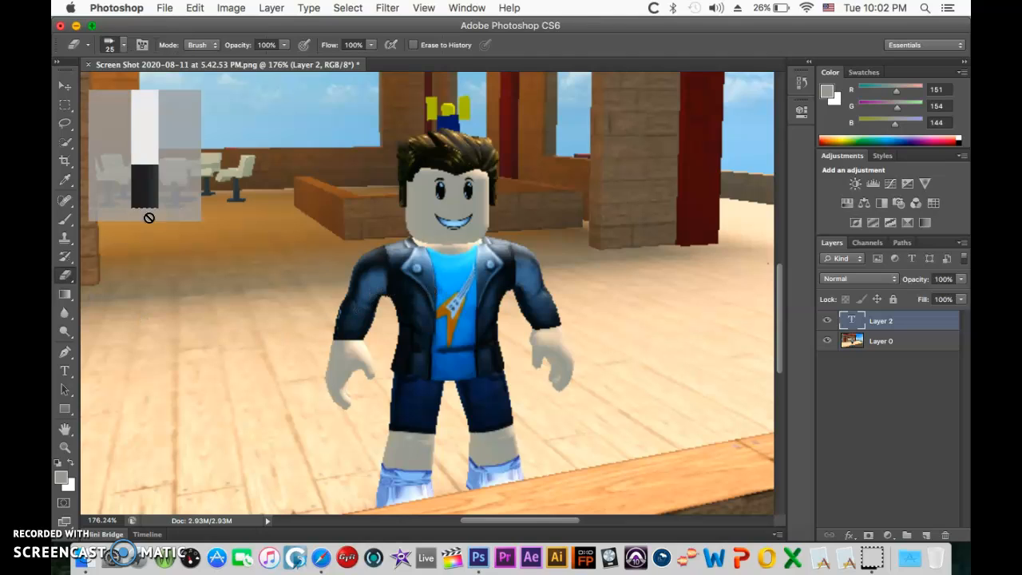
click(67, 255)
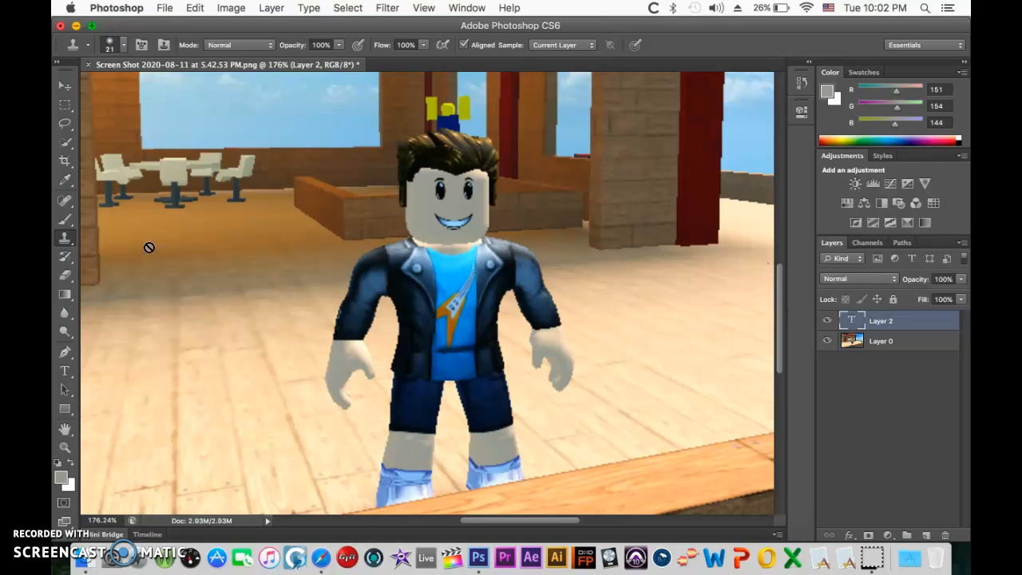
click(66, 224)
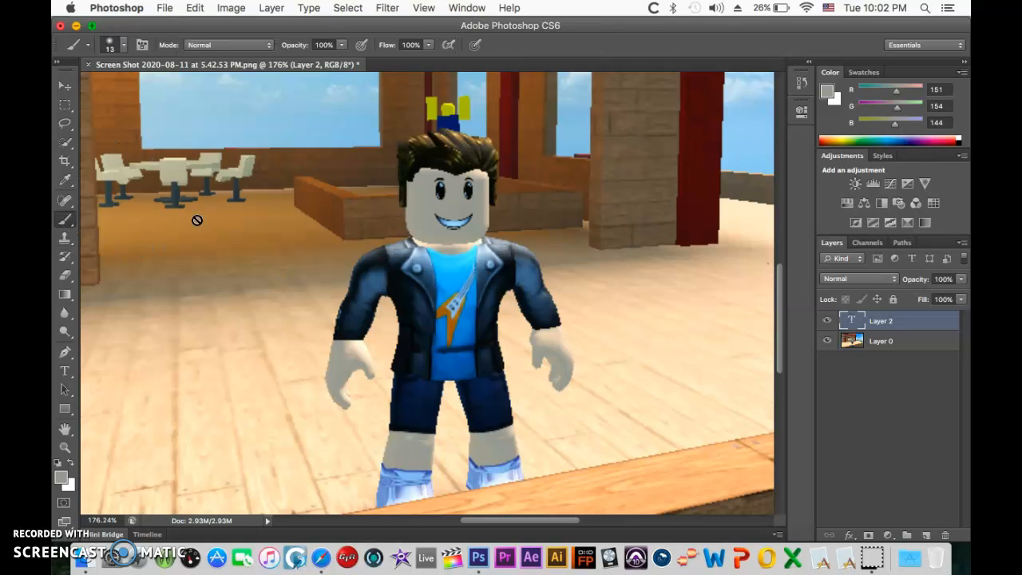
click(64, 200)
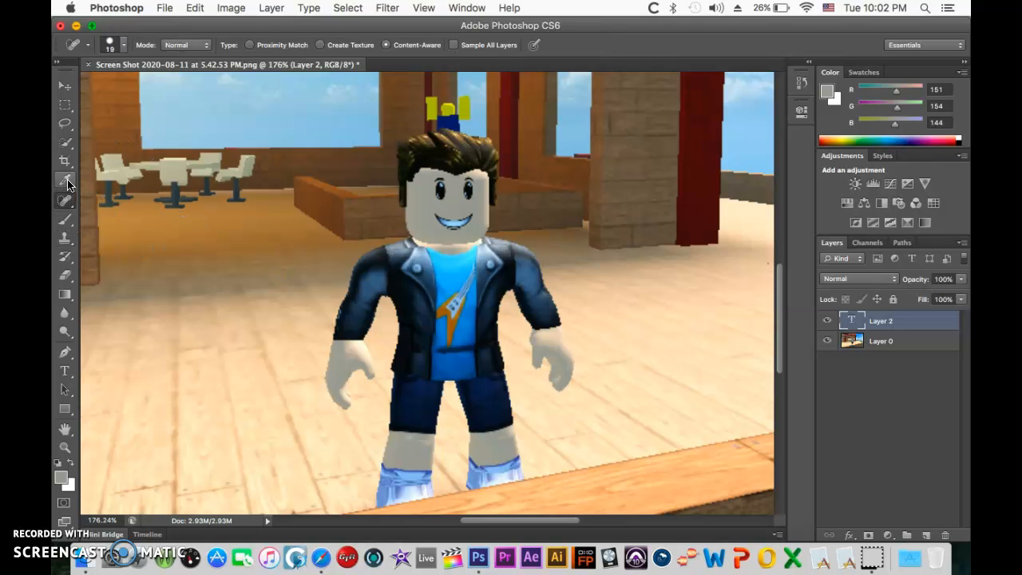
Sample a light blue foreground colour (R 164, G 207, B 223) from the sky in the window with the Eyedropper
click(64, 179)
click(279, 230)
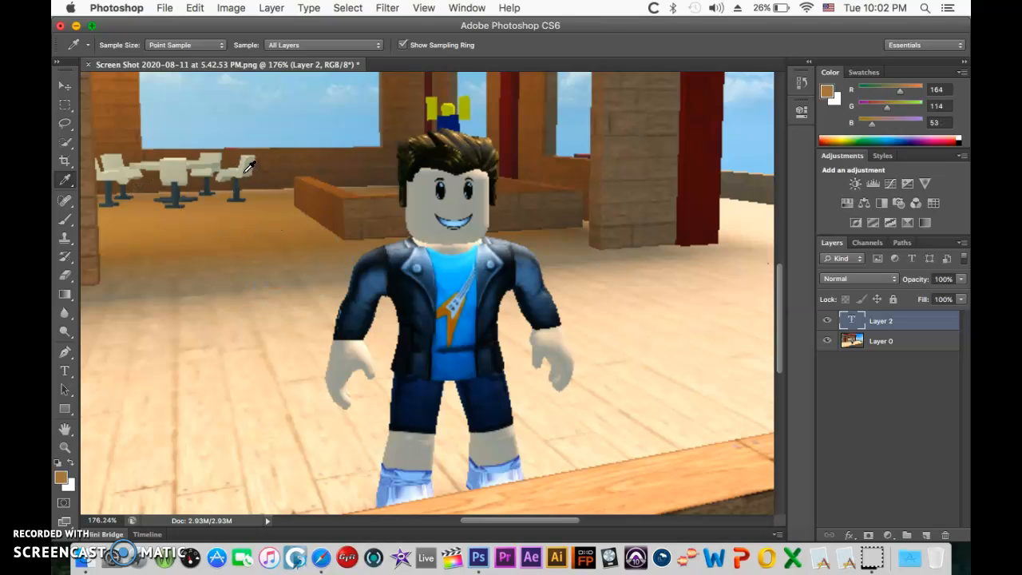
click(250, 159)
click(340, 93)
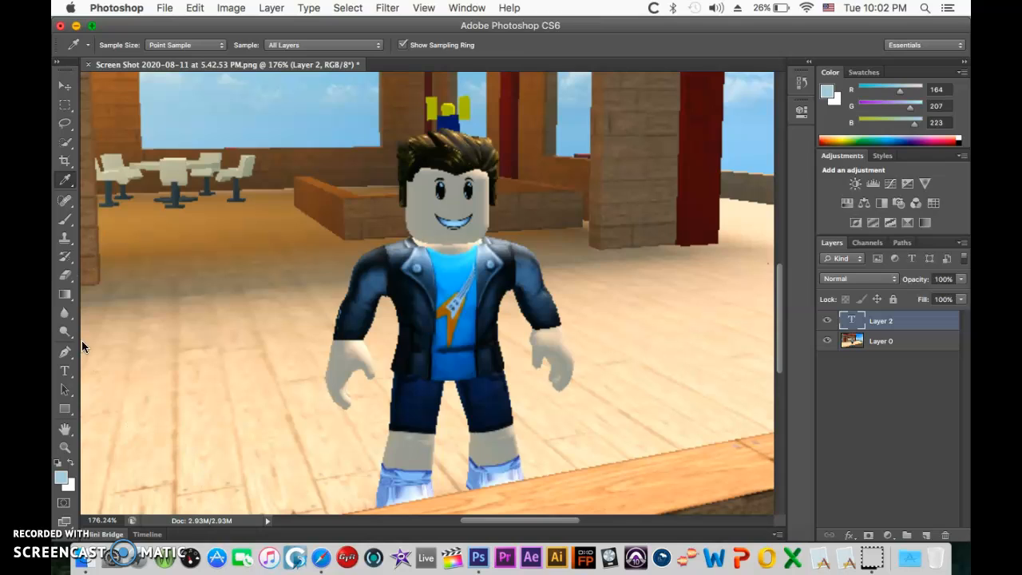
click(65, 390)
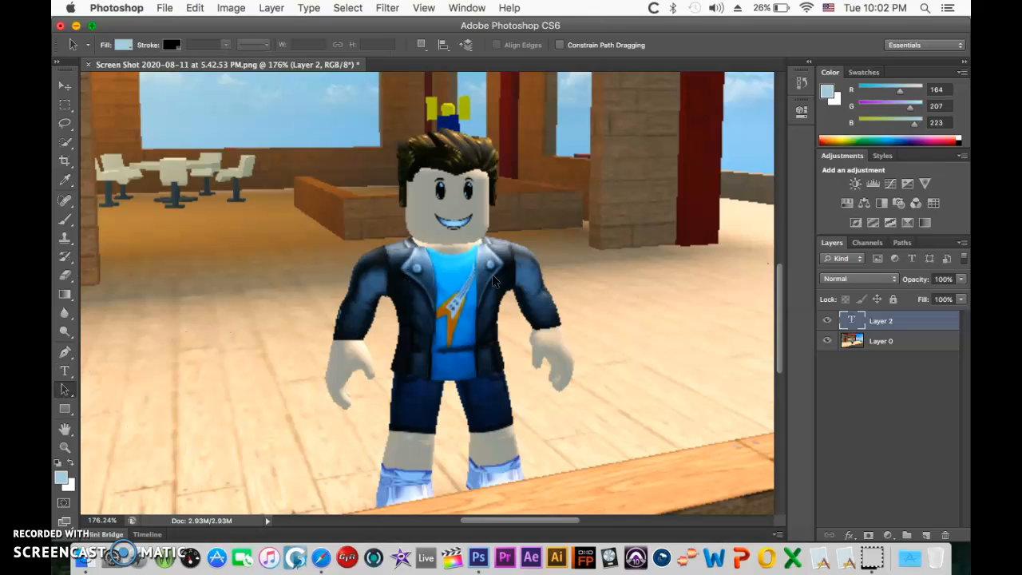